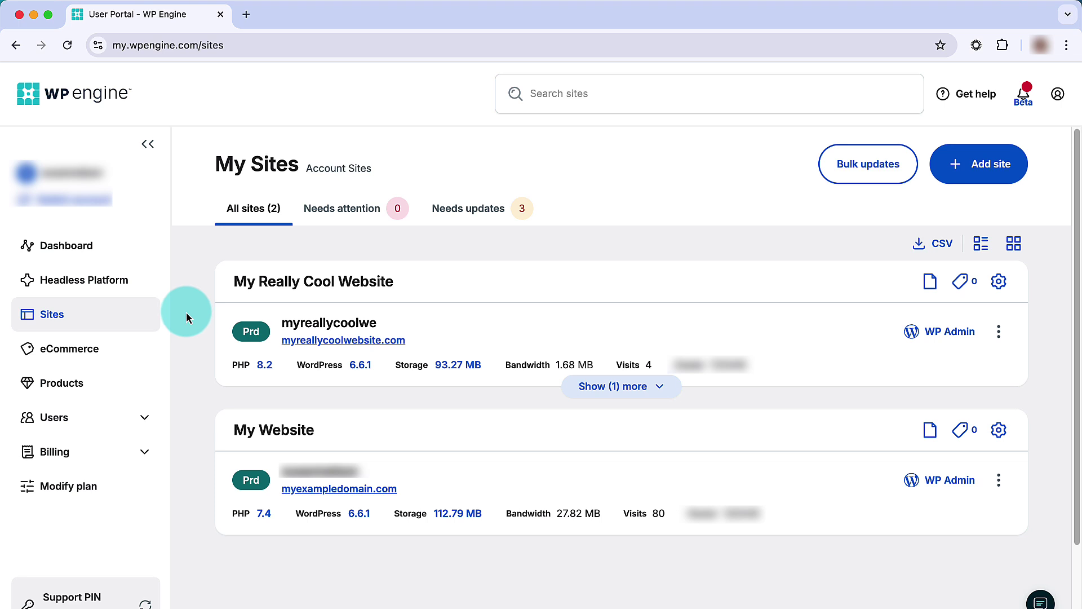
Show My Really Cool Website's domains and expand thisismydomain.com to reveal its legacy network and DNS issues
{"action": "left_click", "coordinate": [290, 286]}
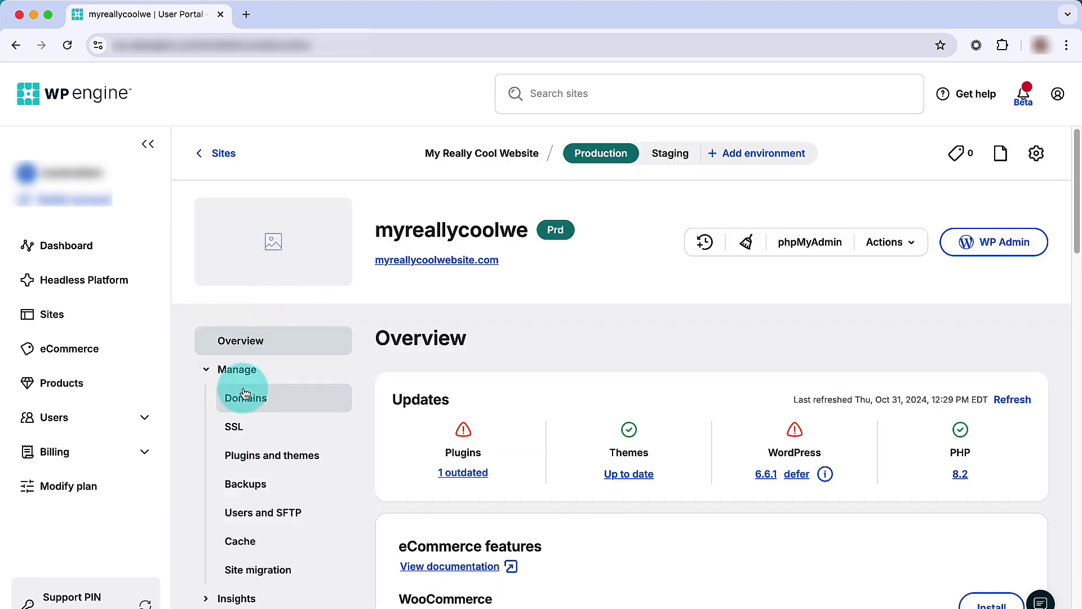
{"action": "left_click", "coordinate": [244, 394]}
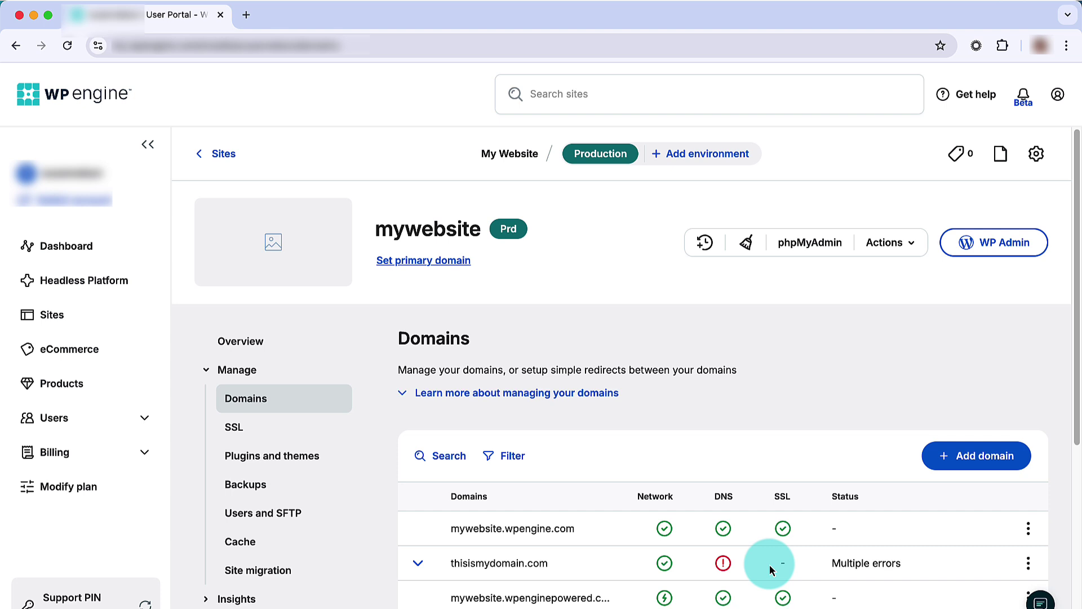
{"action": "left_click", "coordinate": [858, 568]}
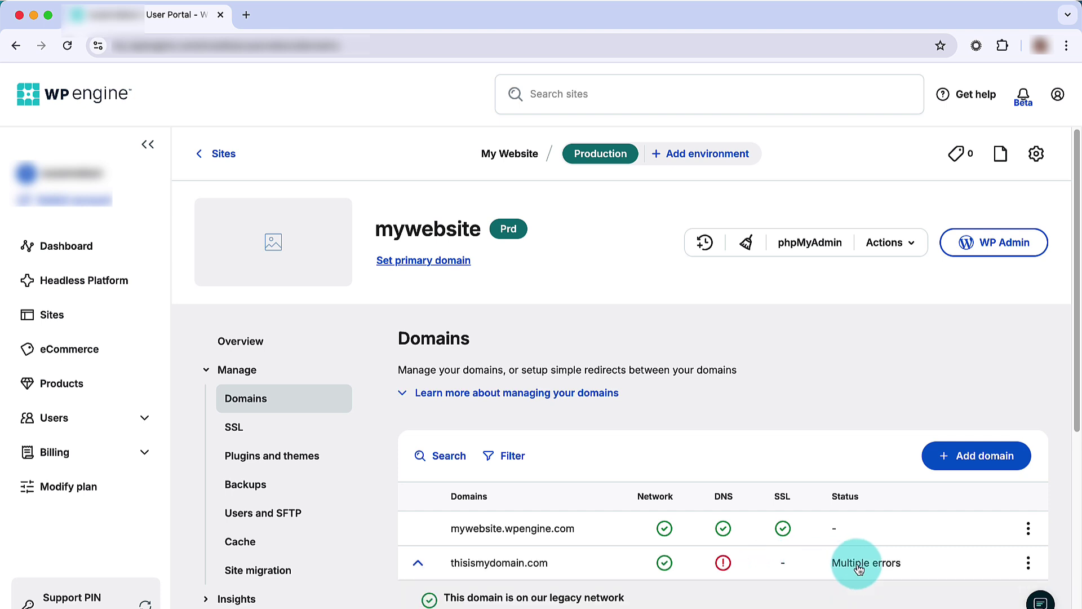
{"action": "scroll", "coordinate": [858, 568], "scroll_direction": "down", "scroll_amount": 5}
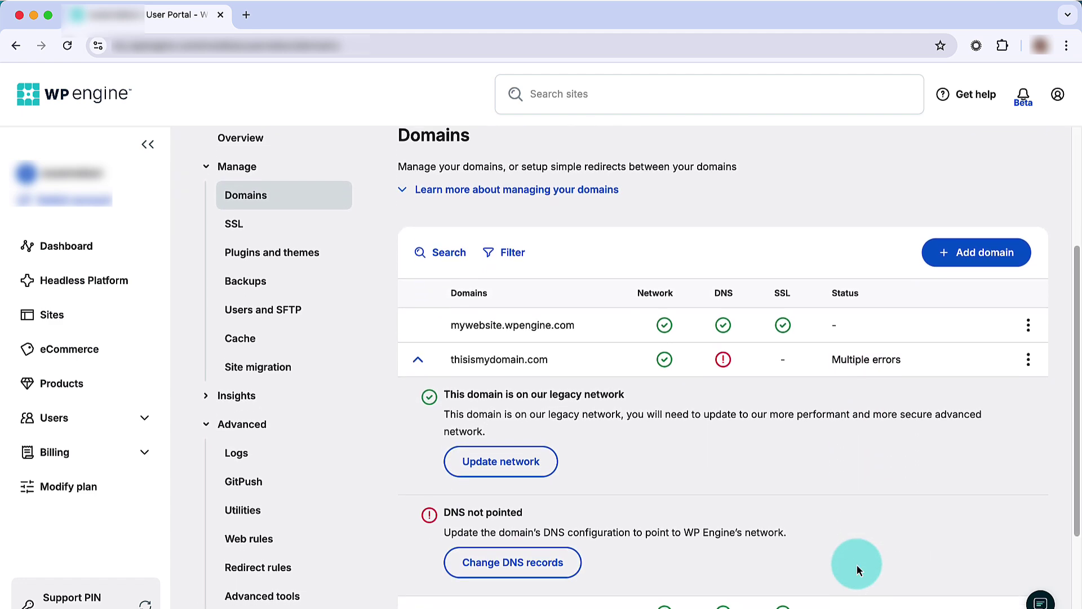
{"action": "scroll", "coordinate": [857, 564], "scroll_direction": "down", "scroll_amount": 1}
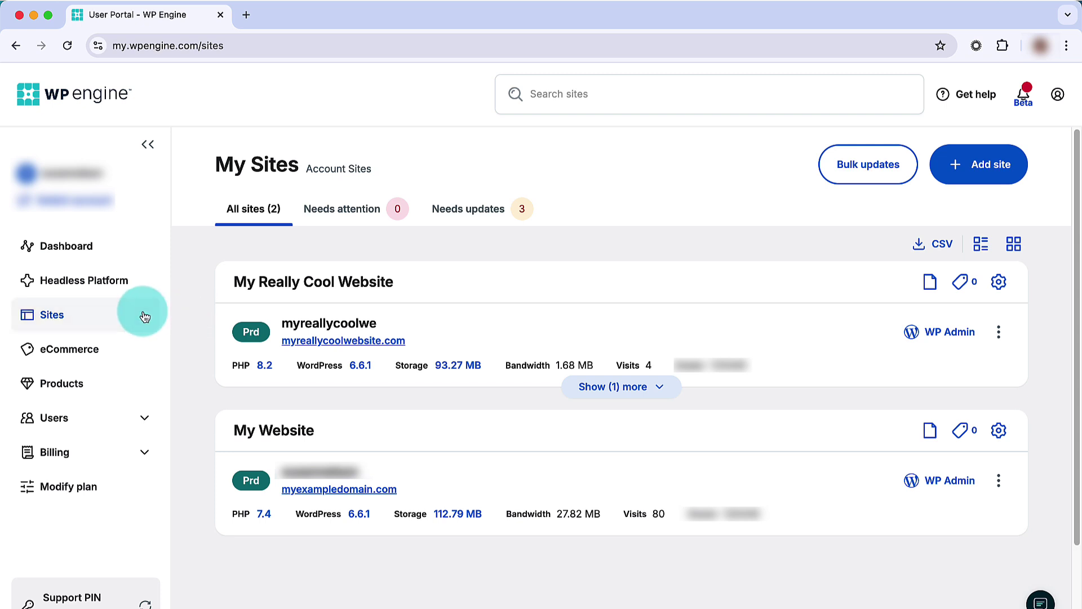
Go to My Really Cool Website's domains and then its SSL certificates page
{"action": "left_click", "coordinate": [247, 288]}
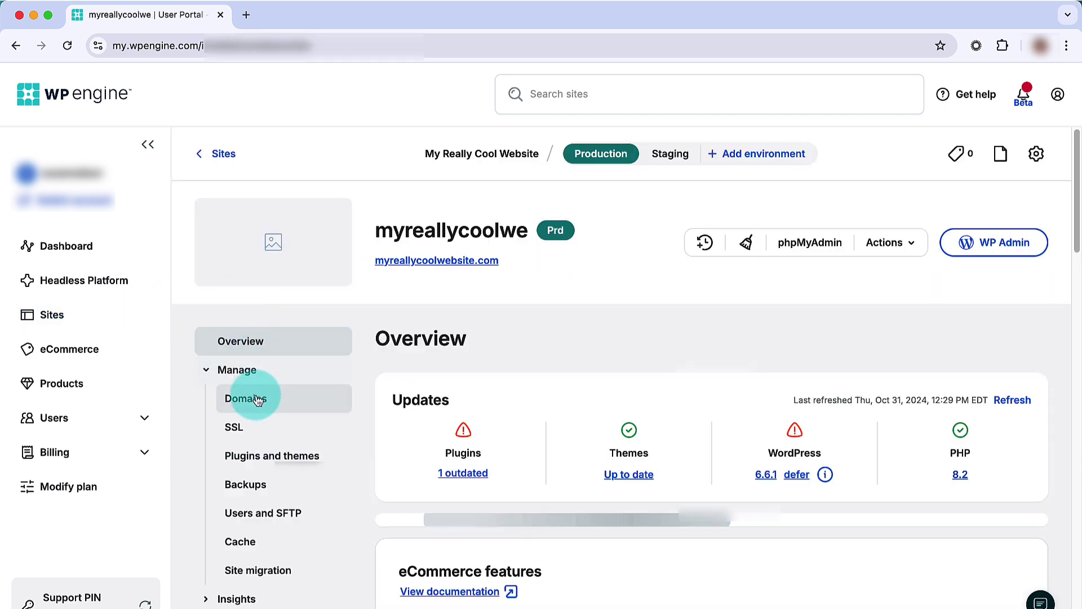
{"action": "left_click", "coordinate": [257, 402]}
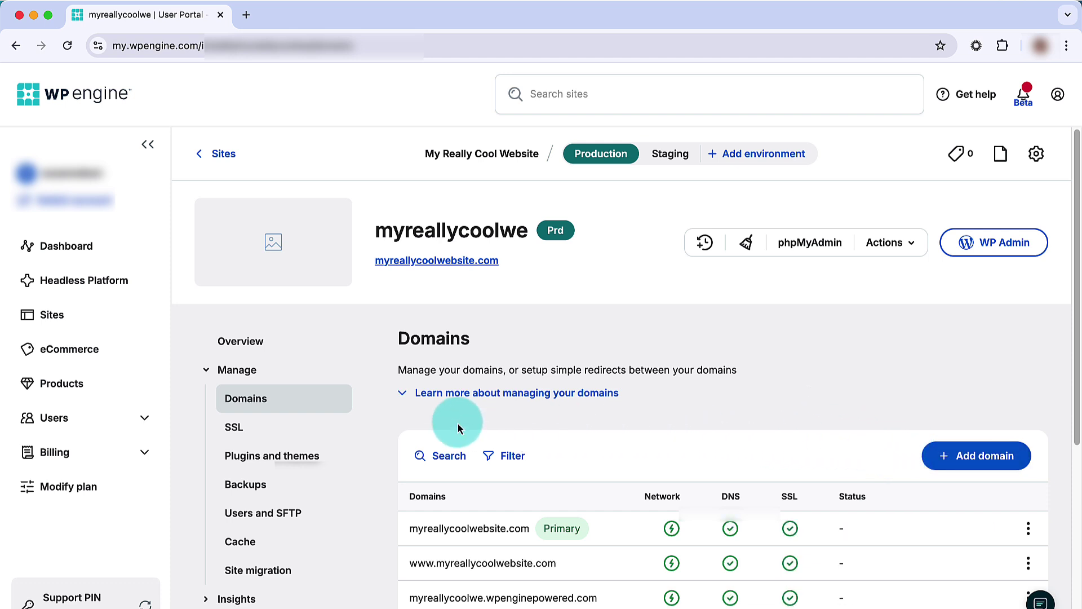
{"action": "left_click", "coordinate": [296, 428]}
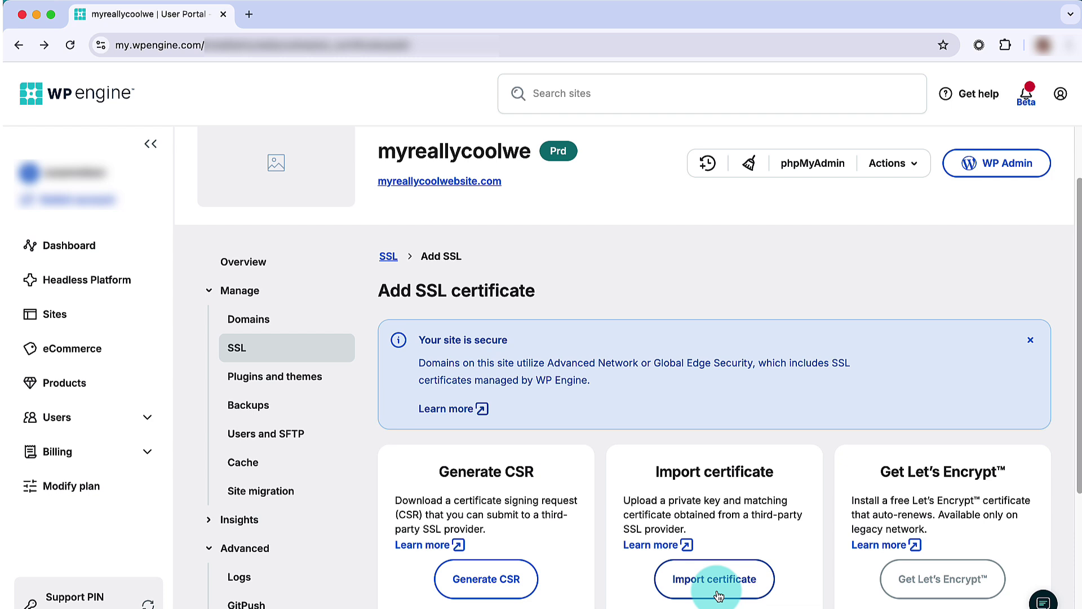
Start importing a third-party certificate and choose a certificate file, noting the accepted file types
{"action": "left_click", "coordinate": [717, 596]}
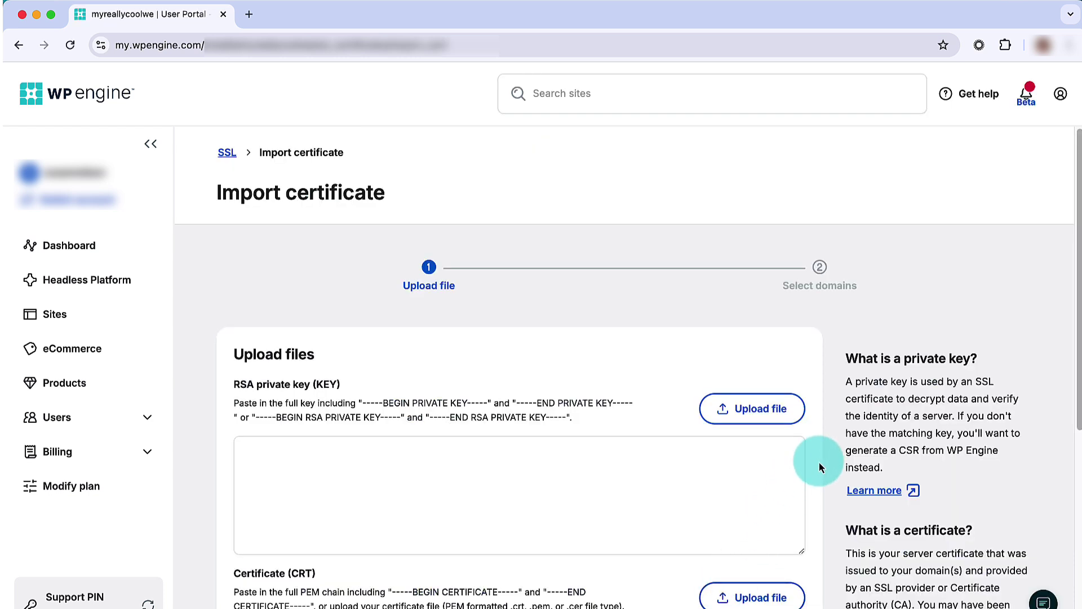
{"action": "scroll", "coordinate": [819, 467], "scroll_direction": "down", "scroll_amount": 1}
{"action": "scroll", "coordinate": [819, 467], "scroll_direction": "down", "scroll_amount": 1}
{"action": "scroll", "coordinate": [819, 467], "scroll_direction": "down", "scroll_amount": 1}
{"action": "scroll", "coordinate": [819, 467], "scroll_direction": "down", "scroll_amount": 1}
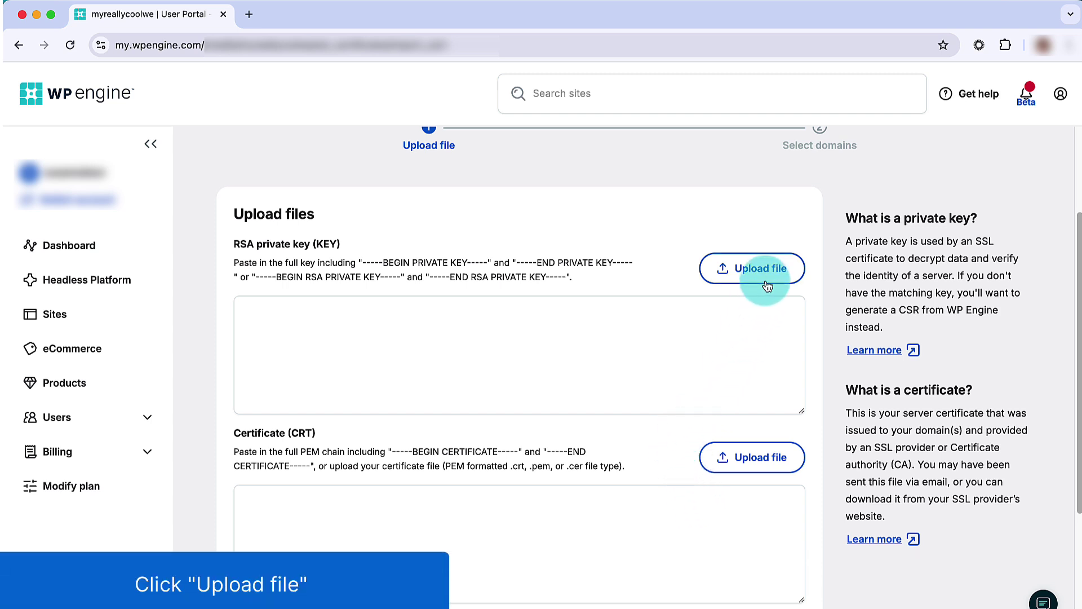
{"action": "left_click", "coordinate": [755, 457]}
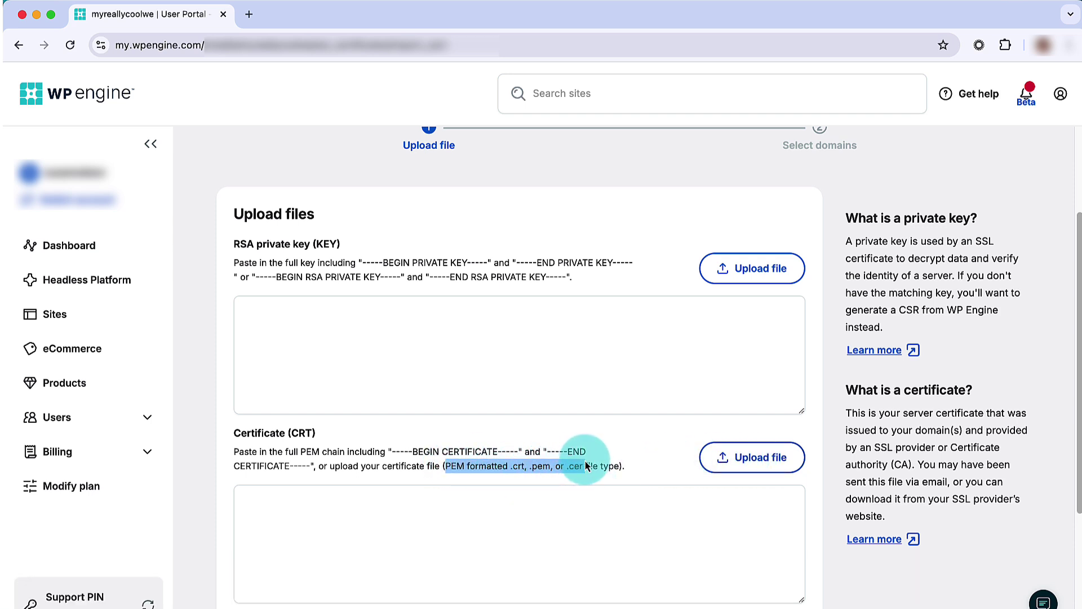
{"action": "left_click_drag", "start_coordinate": [463, 466], "coordinate": [619, 466]}
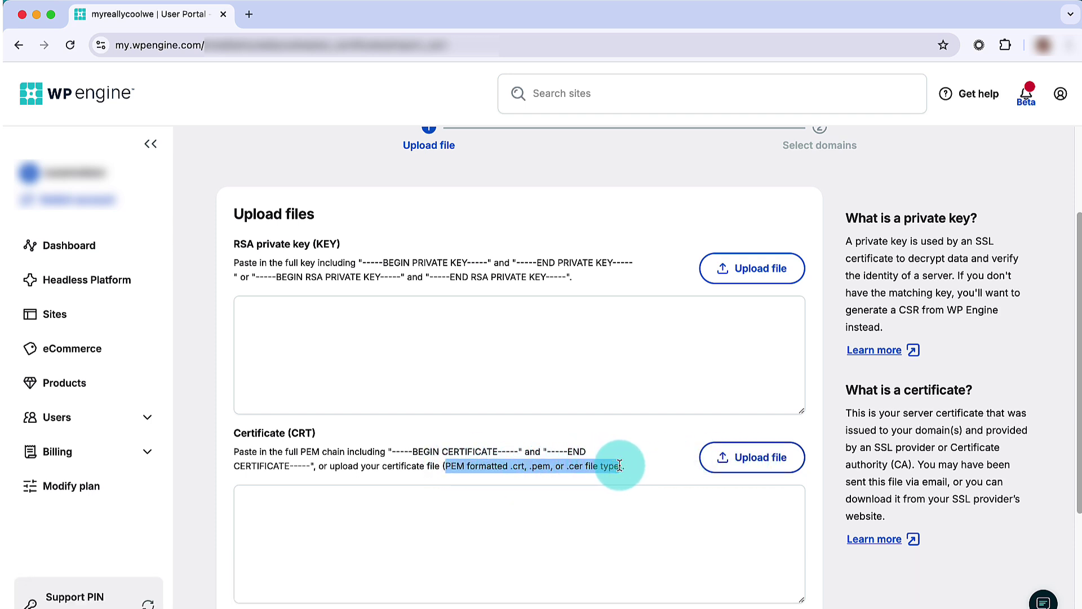
{"action": "left_click", "coordinate": [650, 460]}
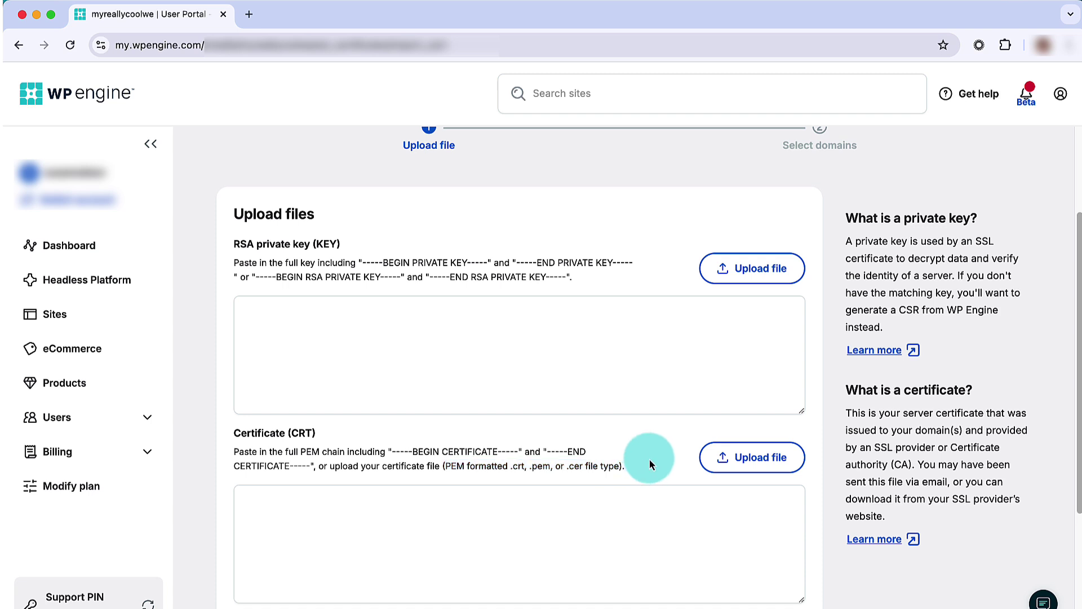
{"action": "scroll", "coordinate": [650, 459], "scroll_direction": "down", "scroll_amount": 1}
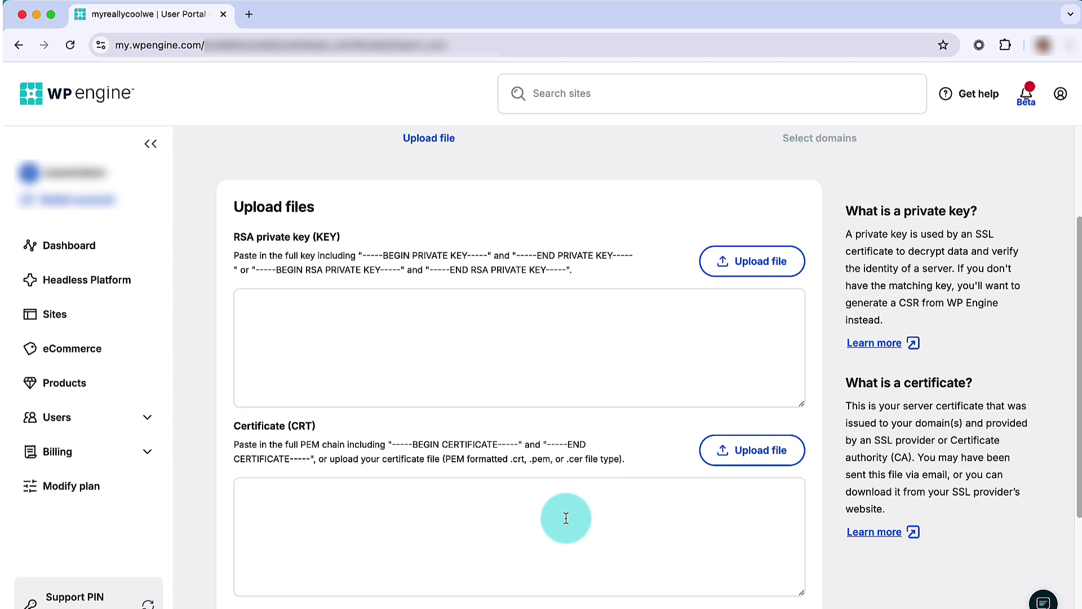
{"action": "scroll", "coordinate": [565, 518], "scroll_direction": "down", "scroll_amount": 3}
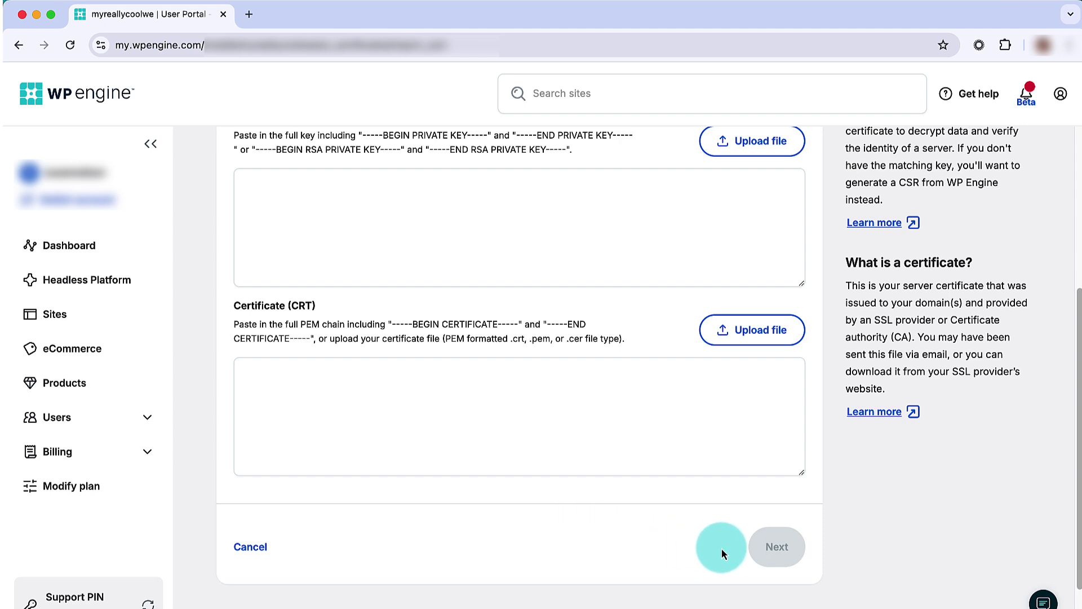
{"action": "left_click", "coordinate": [765, 548]}
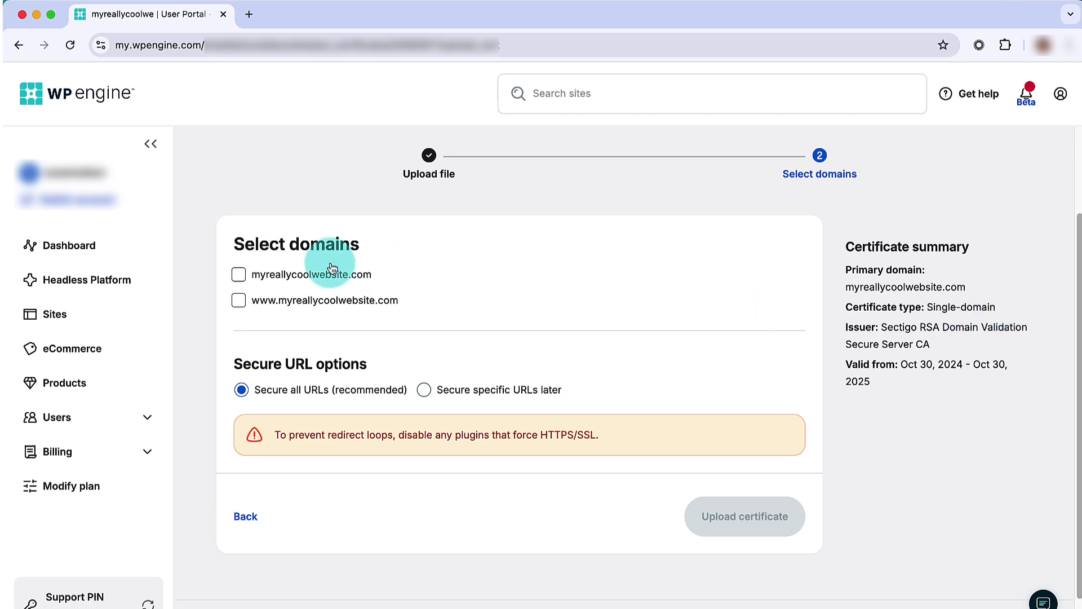
{"action": "left_click", "coordinate": [239, 300]}
{"action": "left_click", "coordinate": [239, 277]}
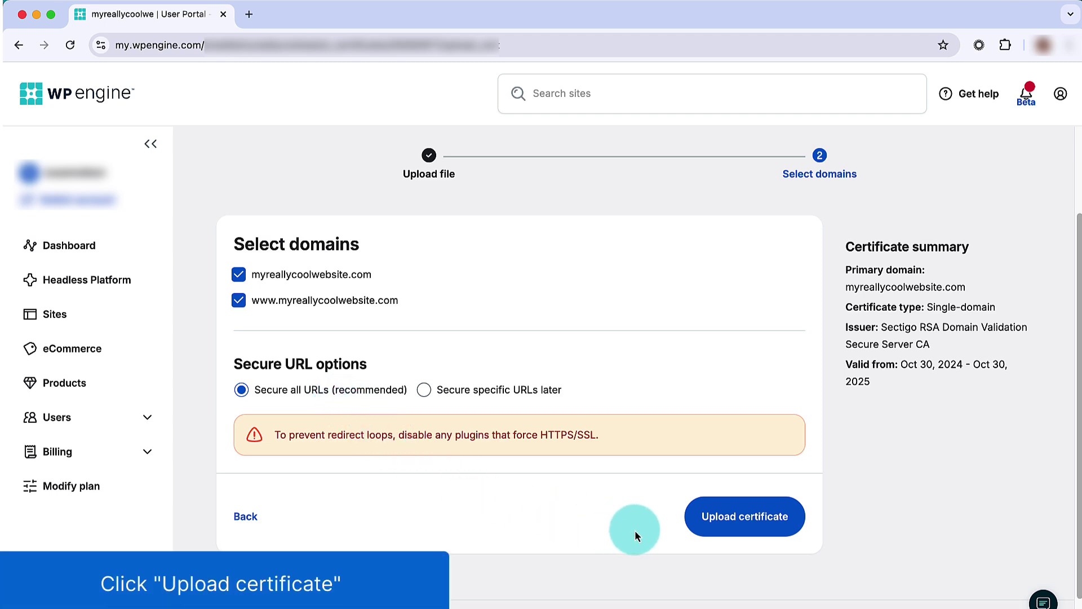
Upload the imported certificate for the two selected domains
{"action": "left_click", "coordinate": [730, 524]}
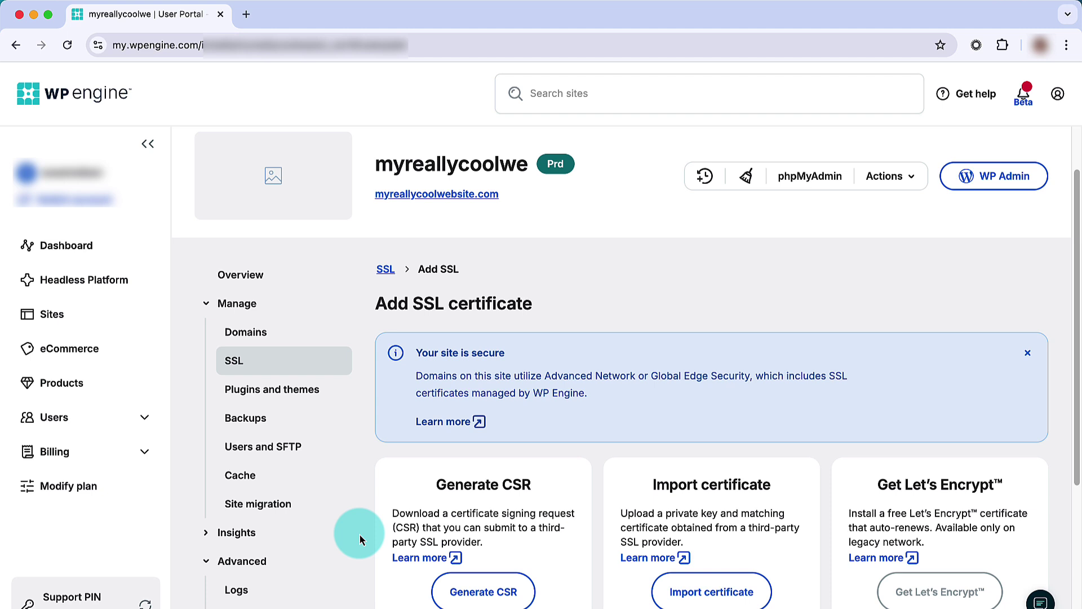
Generate a single-domain CSR for myreallycoolwebsite.com from the completed certificate form
{"action": "left_click", "coordinate": [475, 591]}
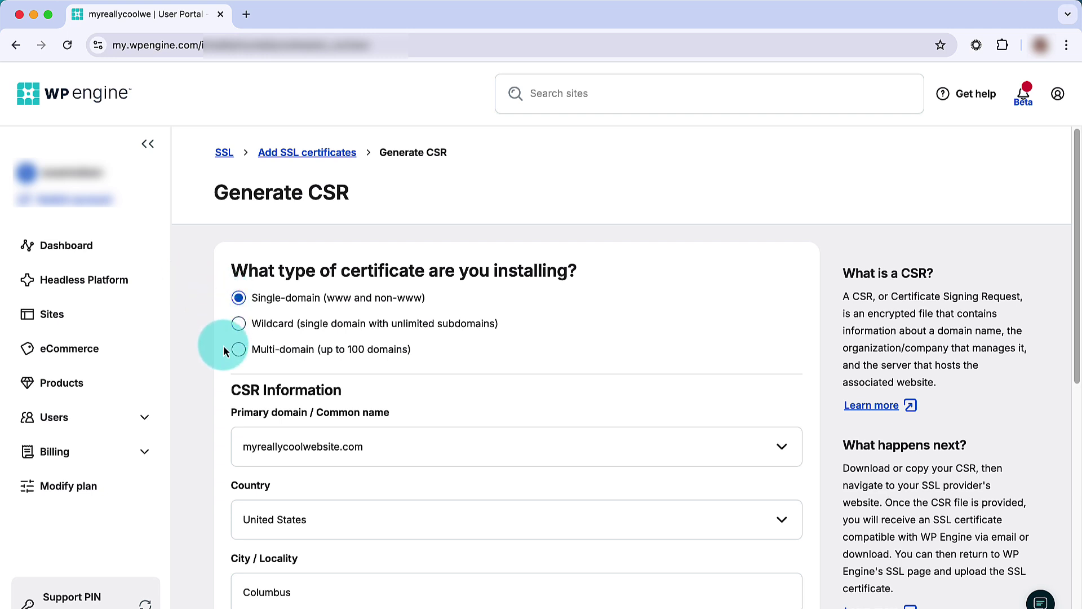
{"action": "scroll", "coordinate": [224, 345], "scroll_direction": "down", "scroll_amount": 3}
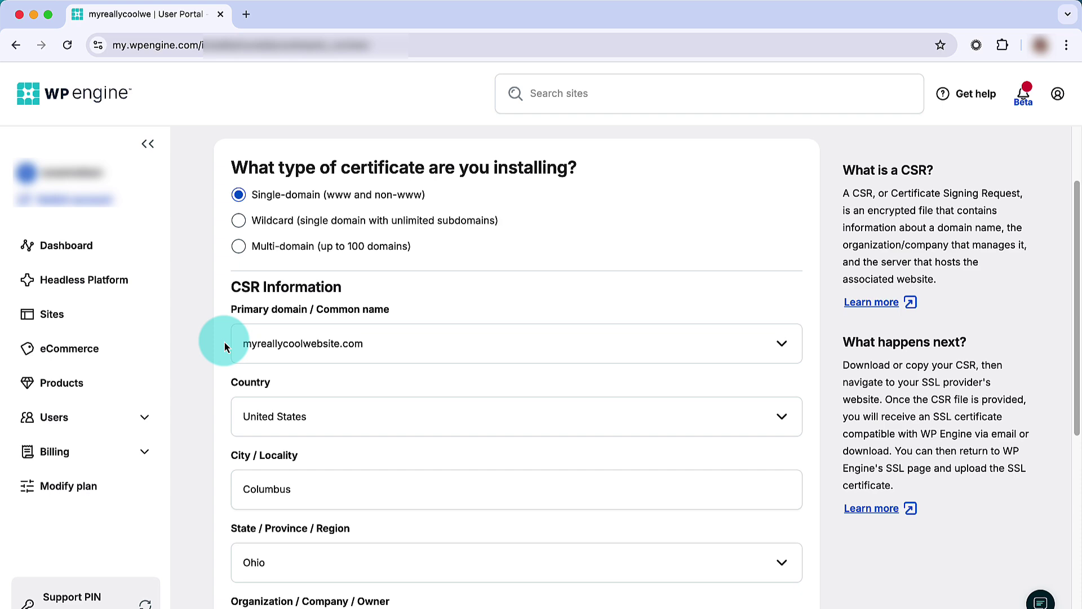
{"action": "scroll", "coordinate": [224, 342], "scroll_direction": "down", "scroll_amount": 3}
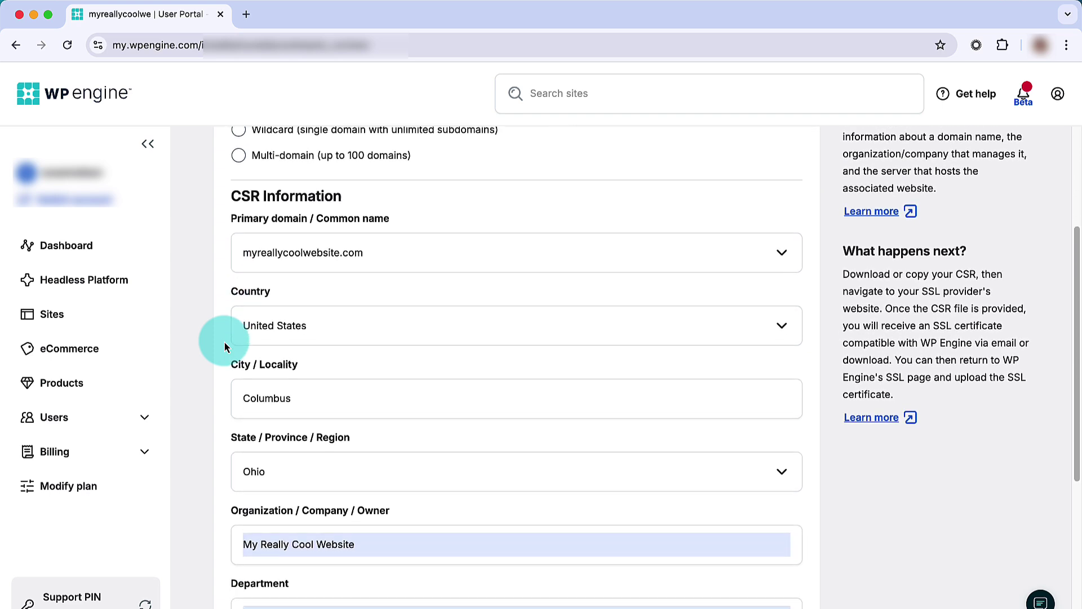
{"action": "scroll", "coordinate": [224, 342], "scroll_direction": "down", "scroll_amount": 2}
{"action": "scroll", "coordinate": [225, 342], "scroll_direction": "down", "scroll_amount": 3}
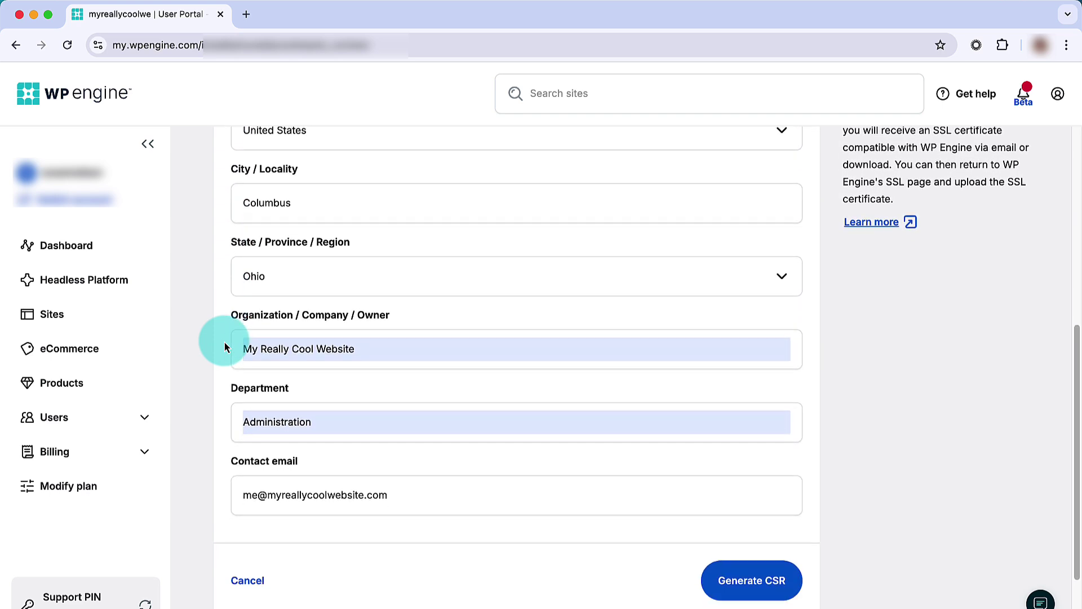
{"action": "scroll", "coordinate": [225, 343], "scroll_direction": "down", "scroll_amount": 2}
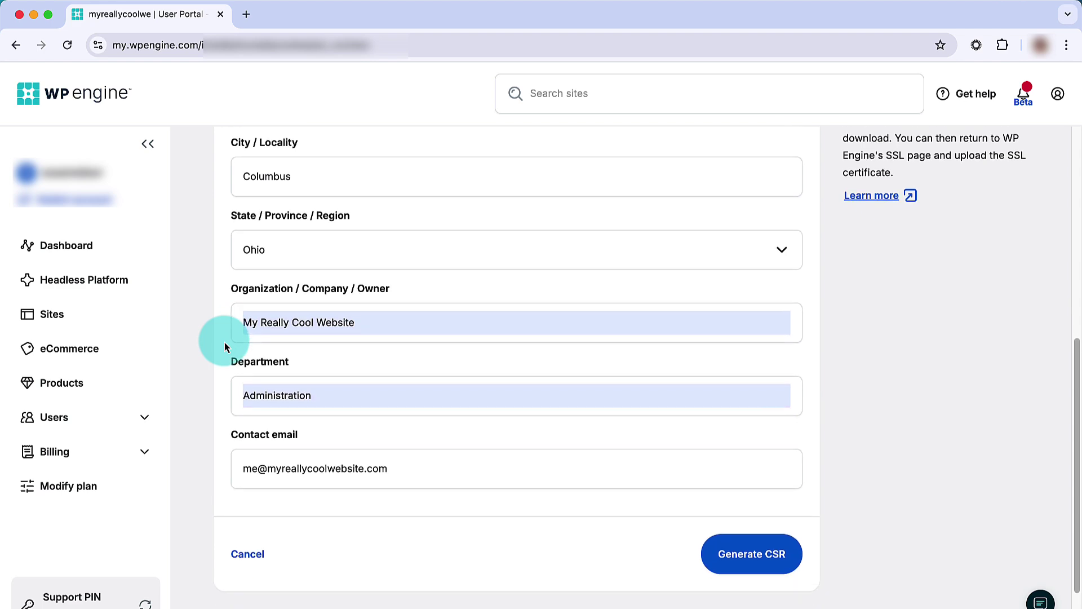
{"action": "left_click", "coordinate": [755, 564]}
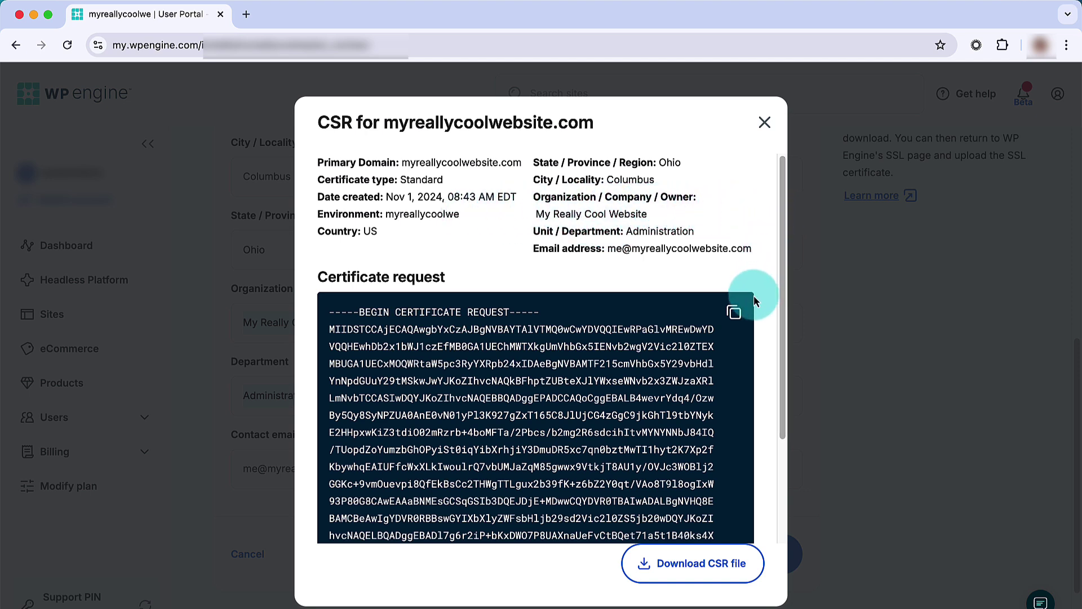
Copy the generated certificate request text and download the CSR file
{"action": "left_click", "coordinate": [733, 312]}
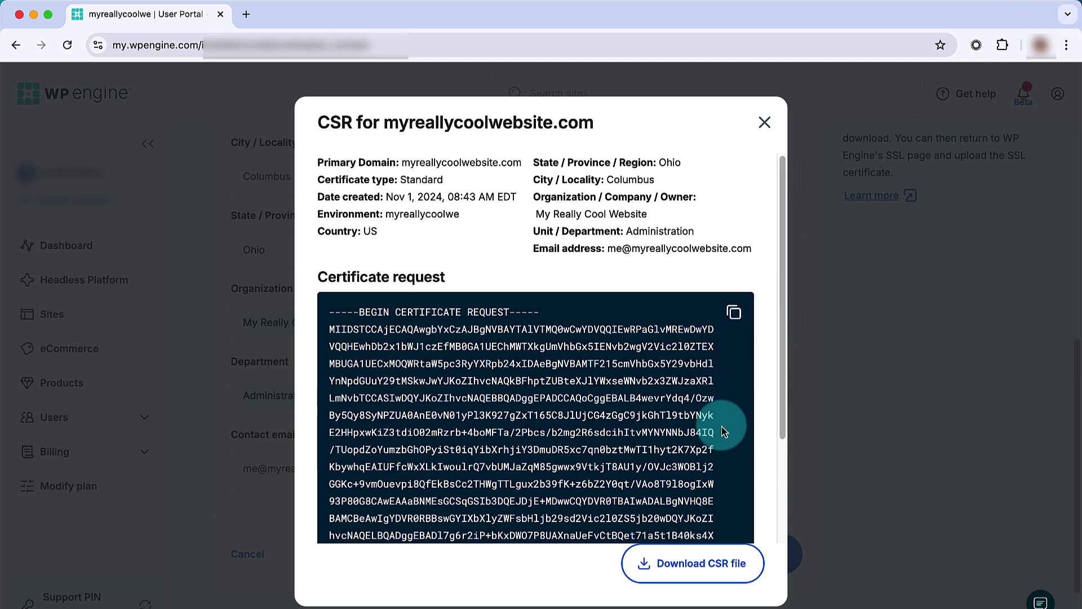
{"action": "left_click", "coordinate": [690, 559]}
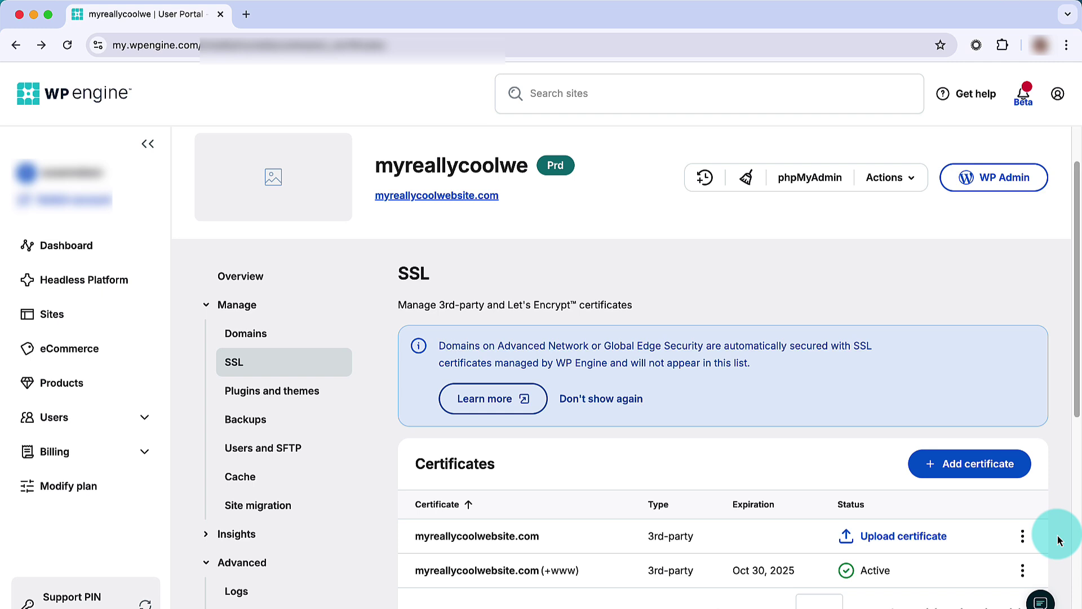
Upload the certificate for the pending myreallycoolwebsite.com CSR row
{"action": "left_click", "coordinate": [905, 537]}
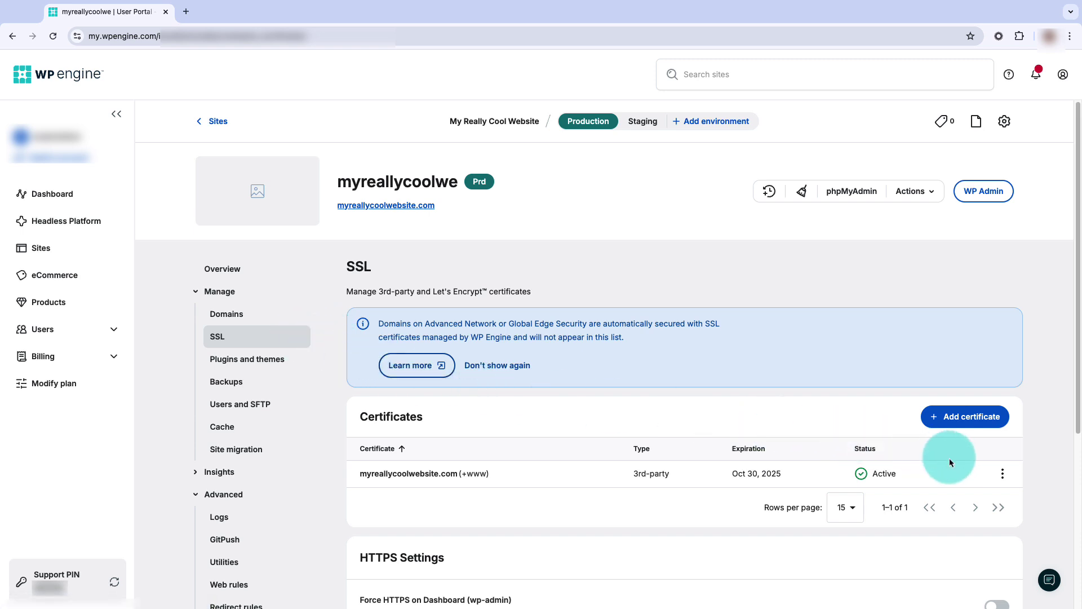
Set the myreallycoolwebsite.com certificate to secure only specified URLs and apply it
{"action": "left_click", "coordinate": [999, 472]}
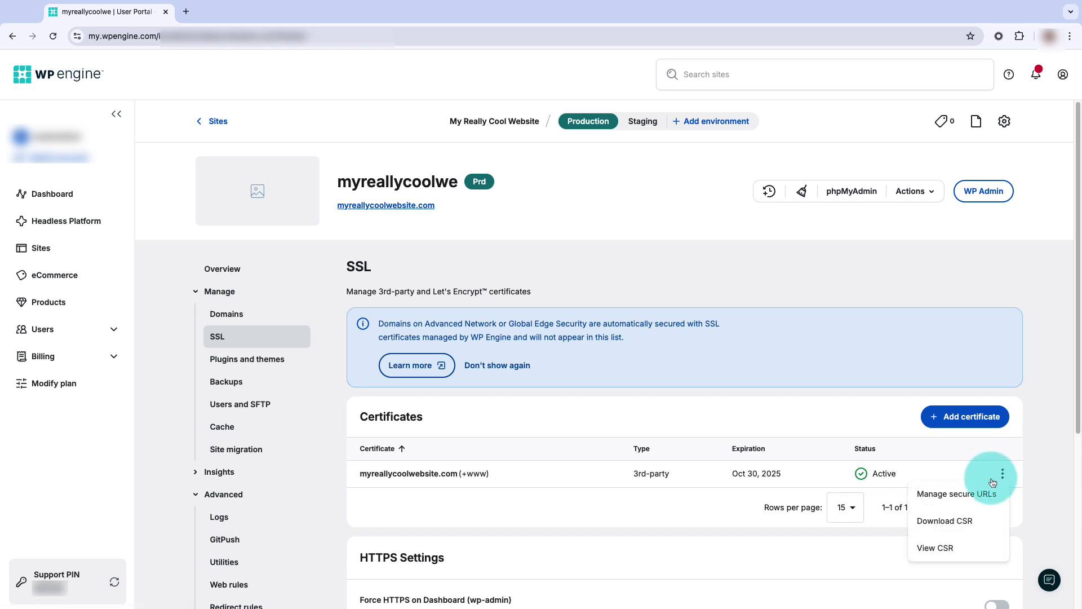
{"action": "left_click", "coordinate": [966, 494]}
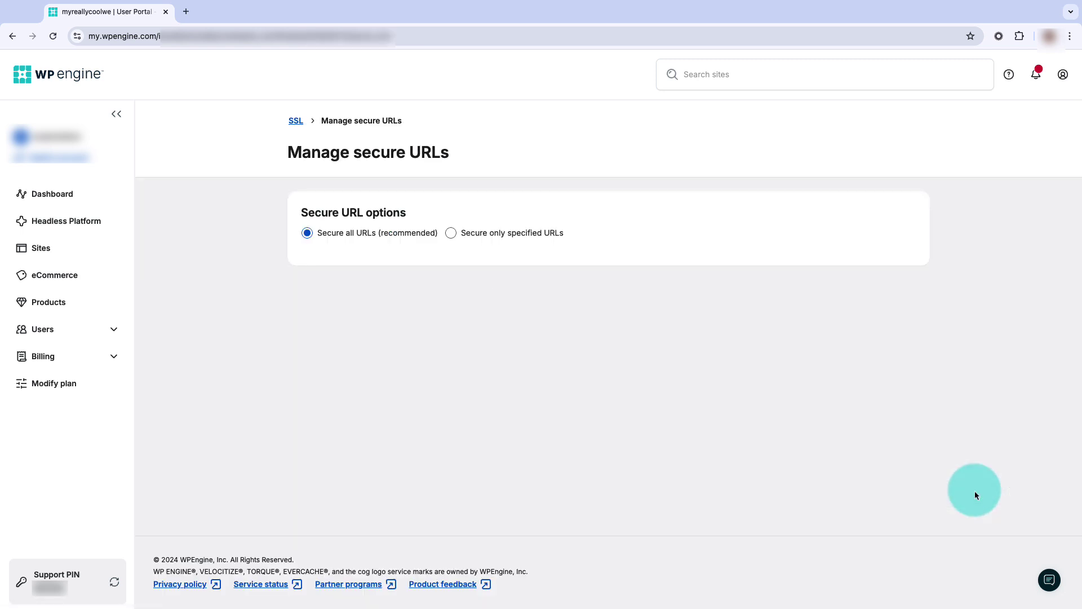
{"action": "left_click", "coordinate": [451, 234]}
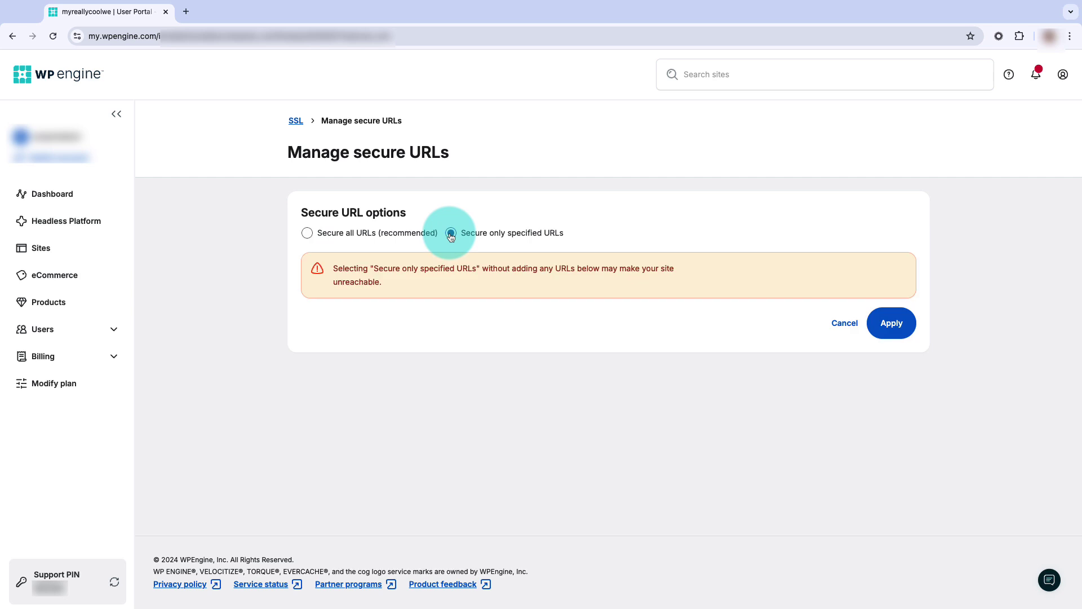
{"action": "left_click", "coordinate": [896, 328]}
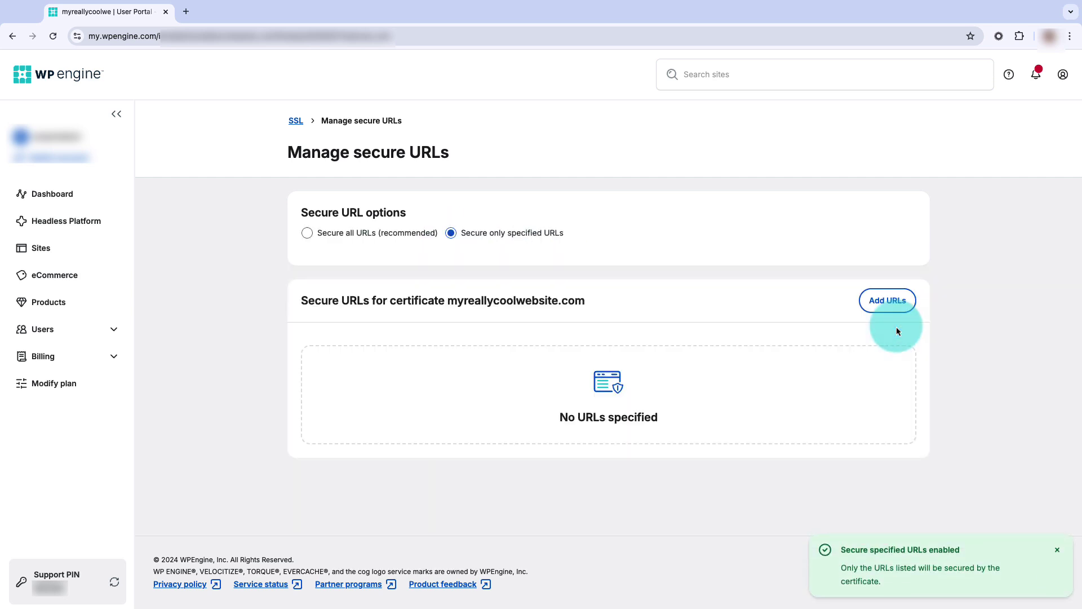
Start adding a secure URL and focus its Path field without entering anything
{"action": "left_click", "coordinate": [877, 303]}
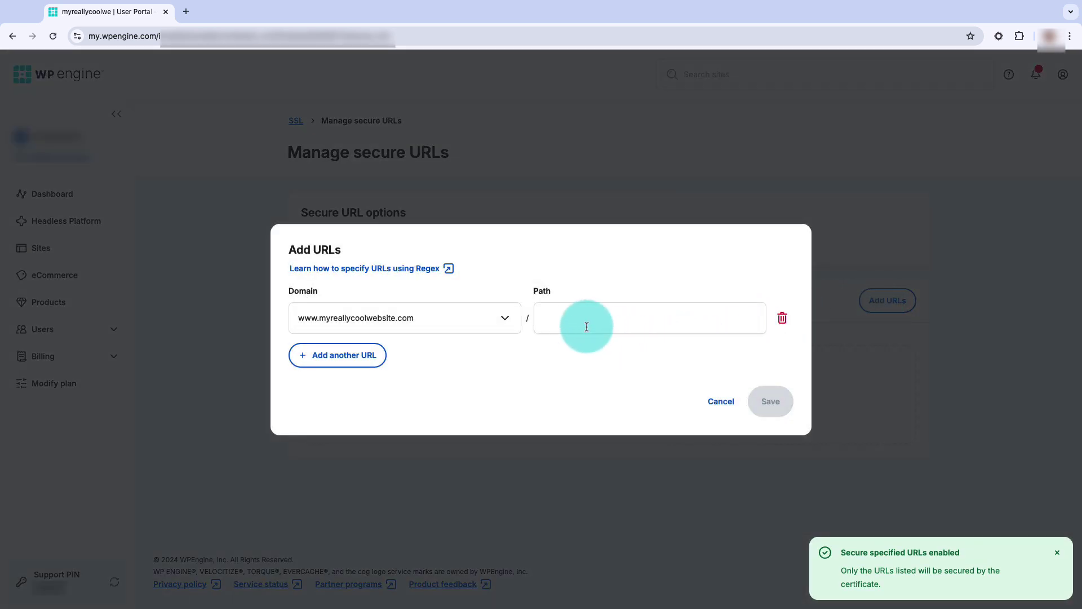
{"action": "left_click", "coordinate": [639, 319]}
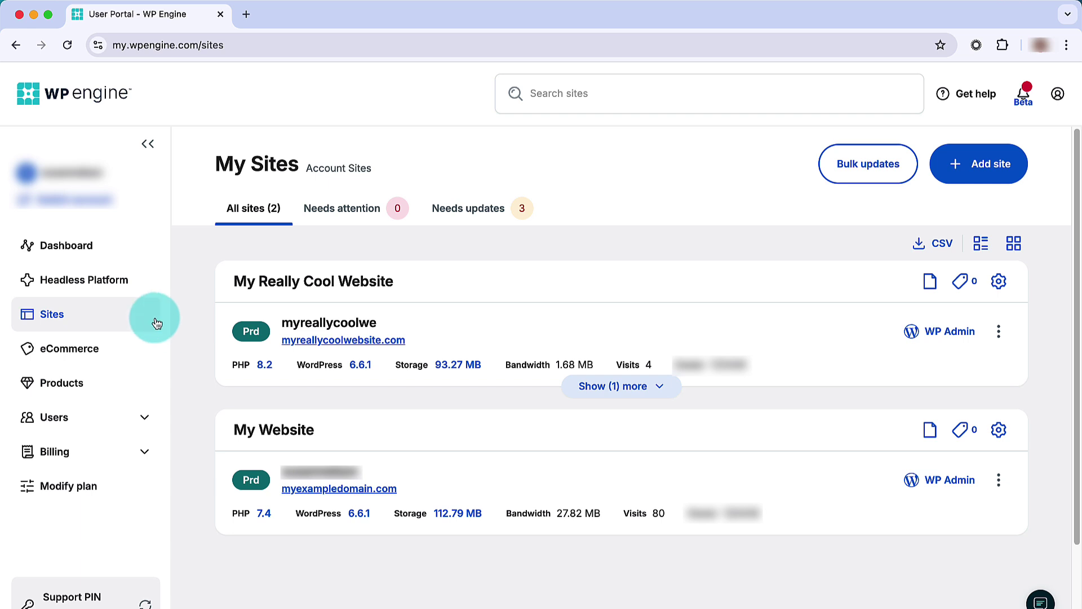
Go to the Domains area of the myreallycoolwe site
{"action": "left_click", "coordinate": [261, 289]}
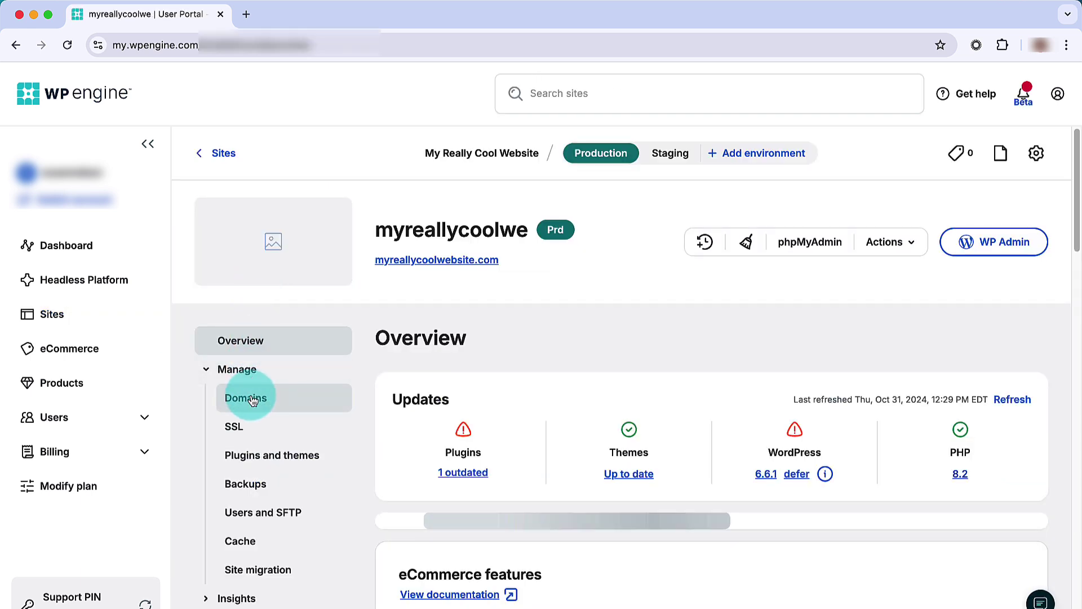
{"action": "left_click", "coordinate": [252, 399]}
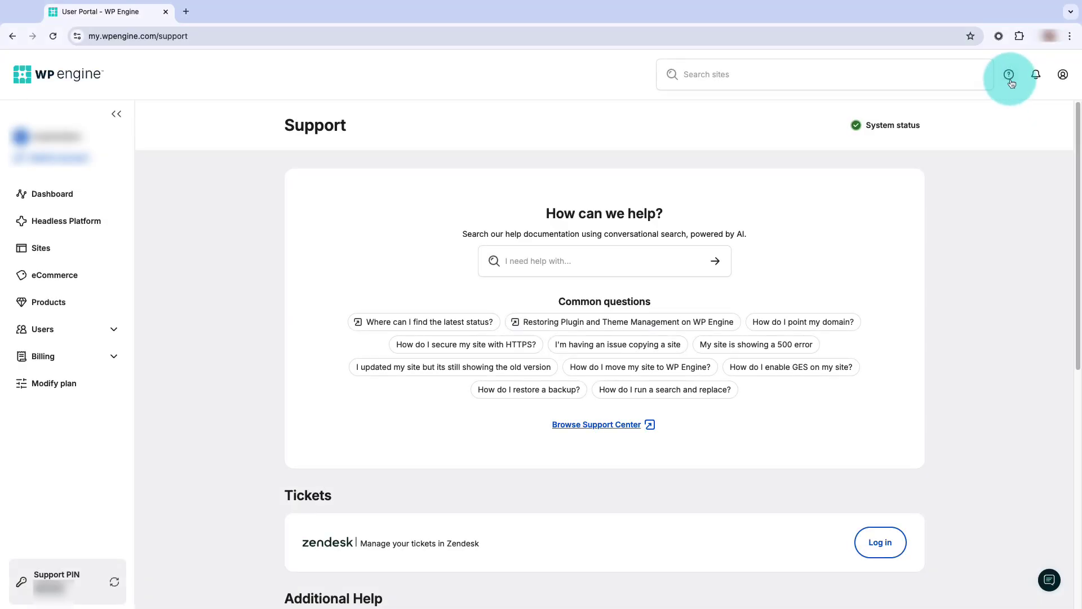
Show and dismiss the help resources list on the Support page
{"action": "left_click", "coordinate": [1010, 77]}
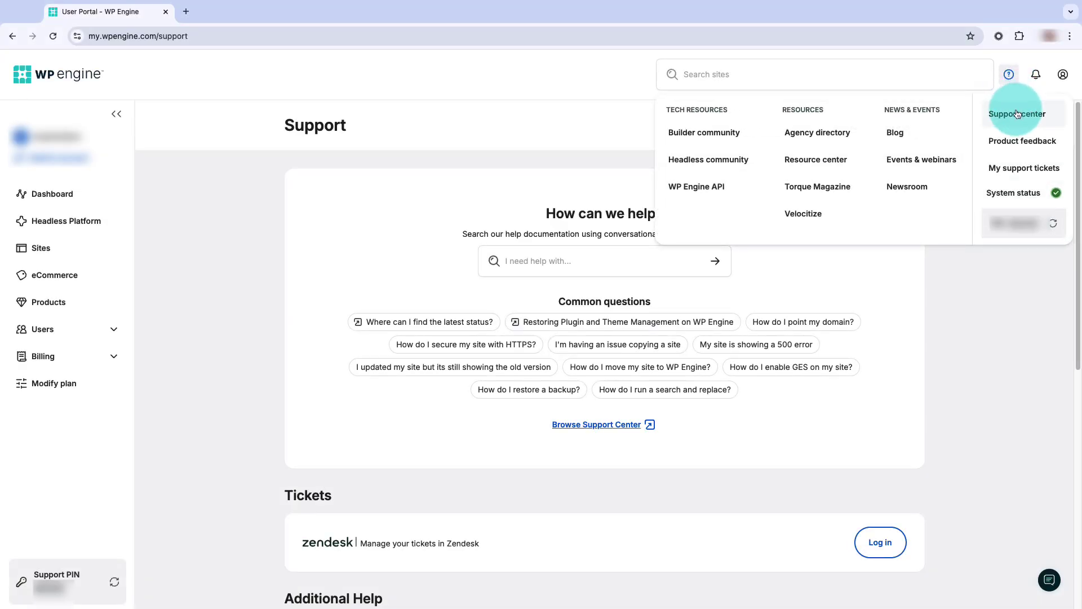
{"action": "left_click", "coordinate": [997, 254]}
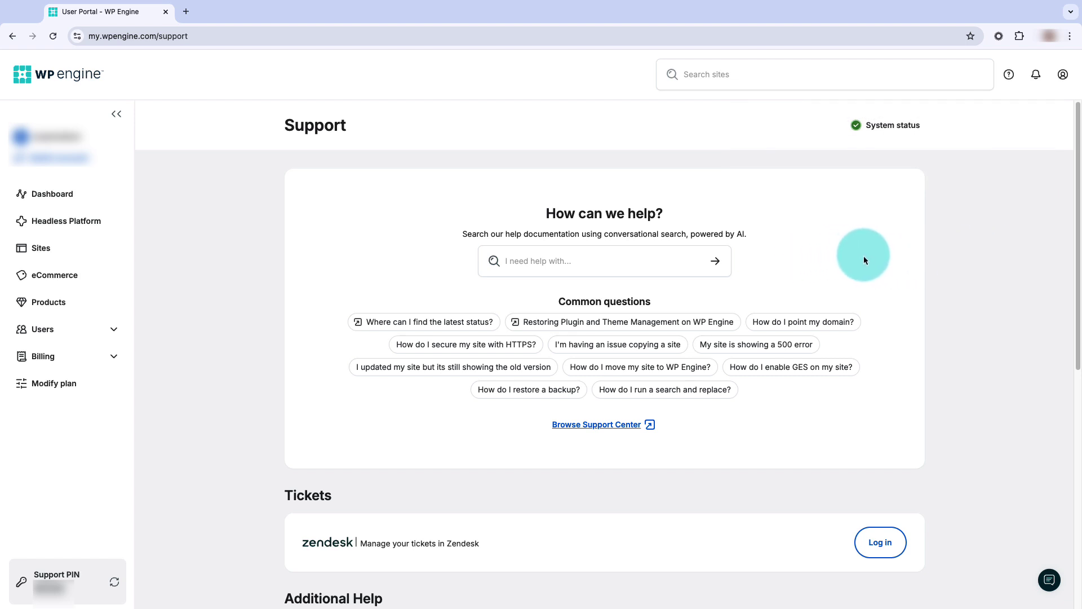
{"action": "scroll", "coordinate": [990, 252], "scroll_direction": "down", "scroll_amount": 5}
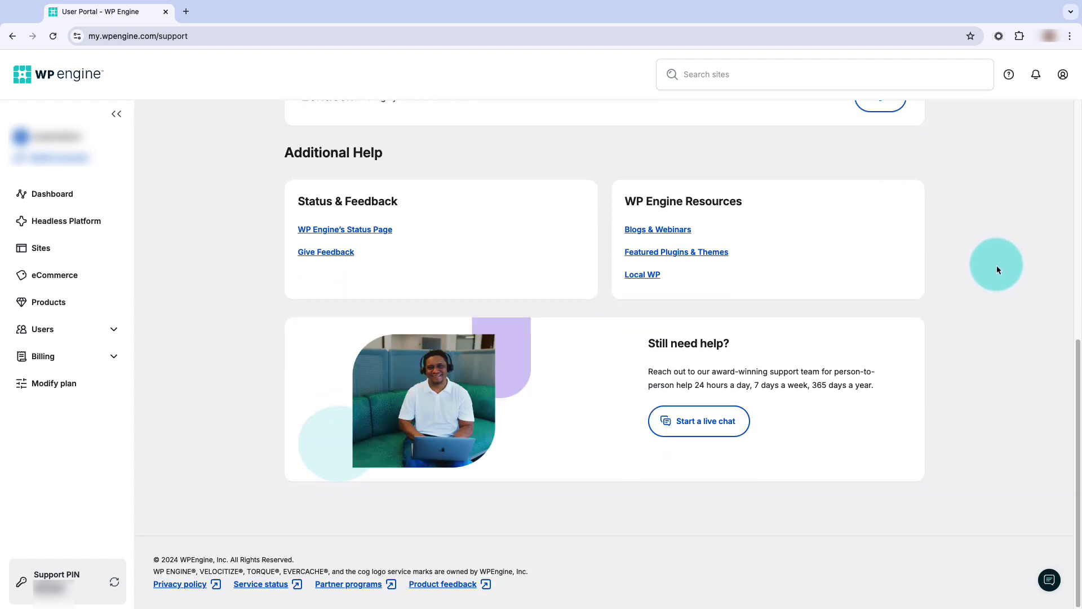
Start the Support Concierge live chat with the message field active
{"action": "left_click", "coordinate": [1049, 580]}
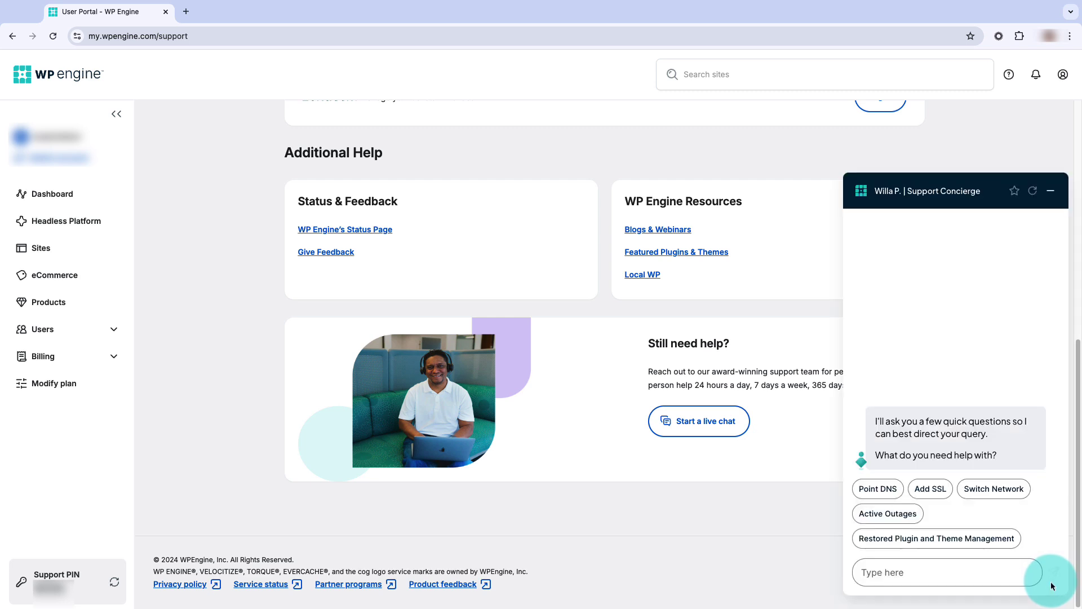
{"action": "left_click", "coordinate": [912, 576]}
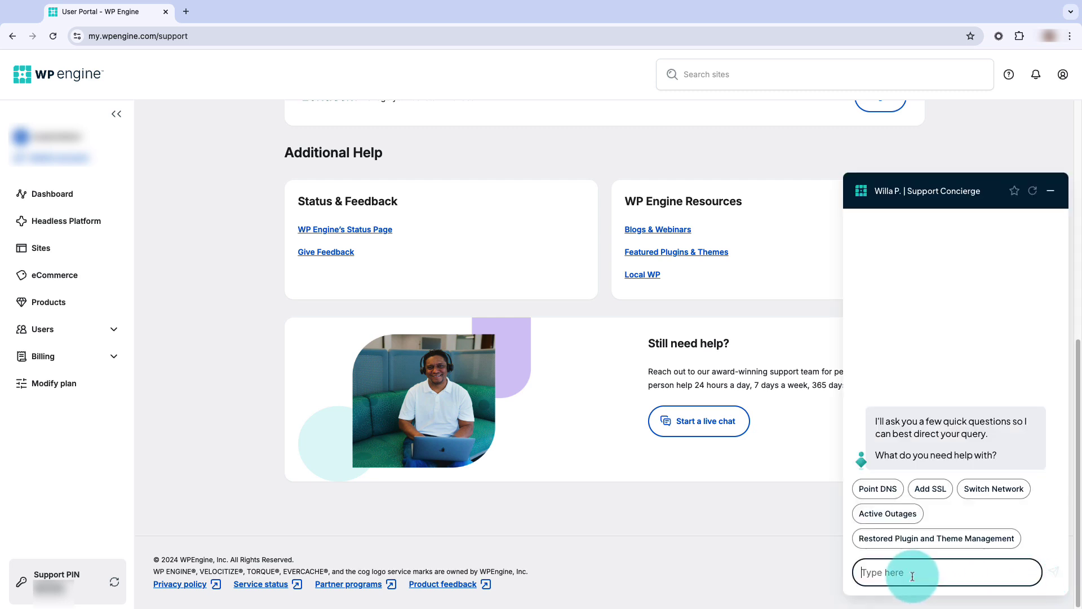